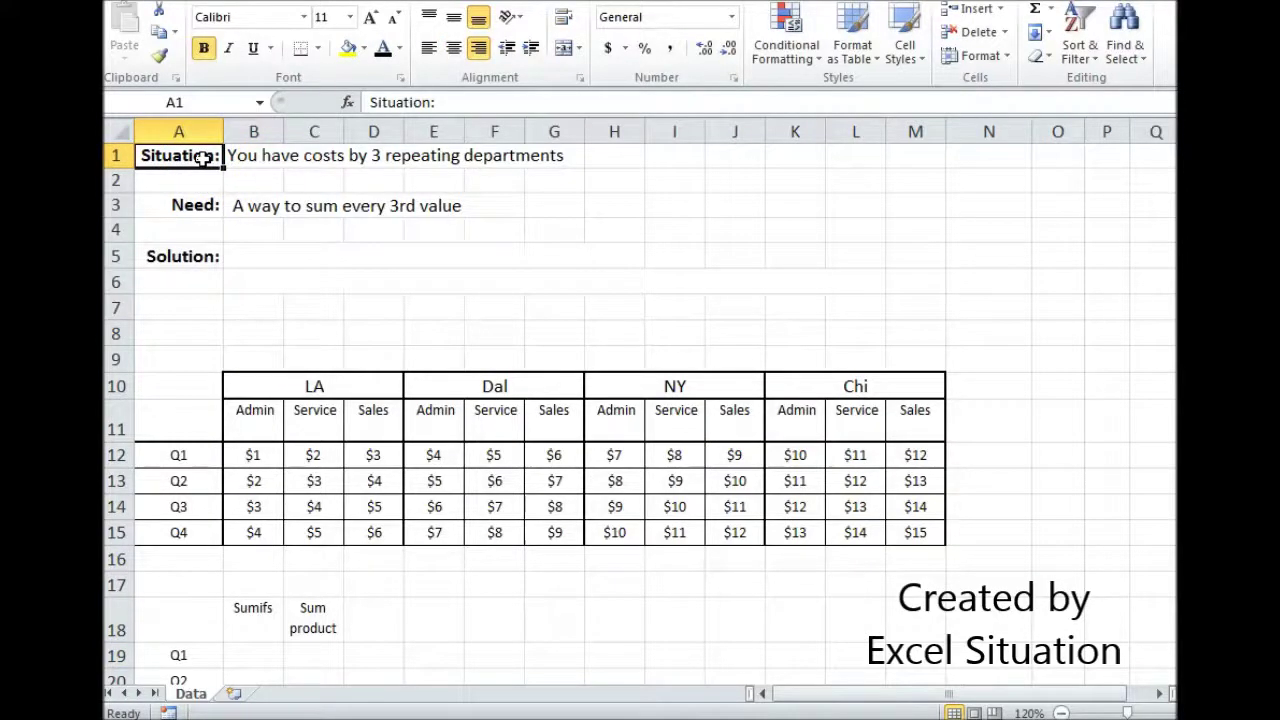
Point out the LA, Dal, NY and Chi Sales headers in row 11, then select B19.
{"action": "left_click", "coordinate": [194, 204]}
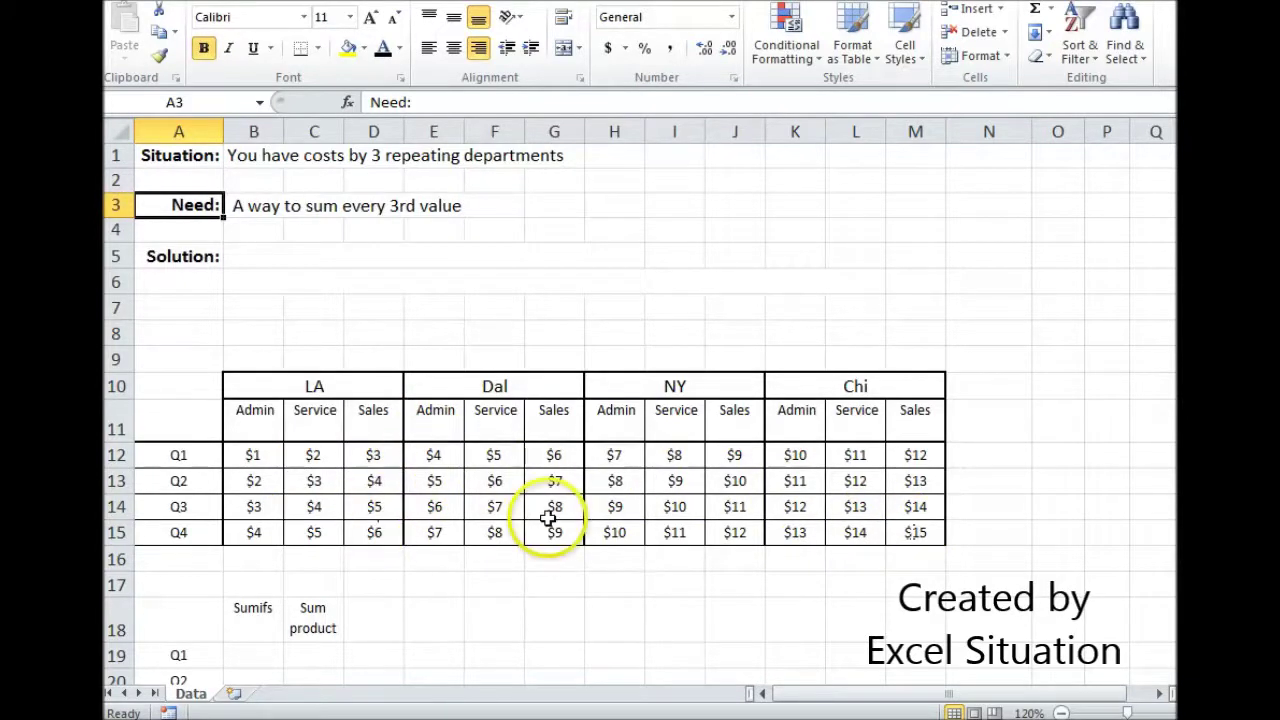
{"action": "left_click", "coordinate": [390, 431]}
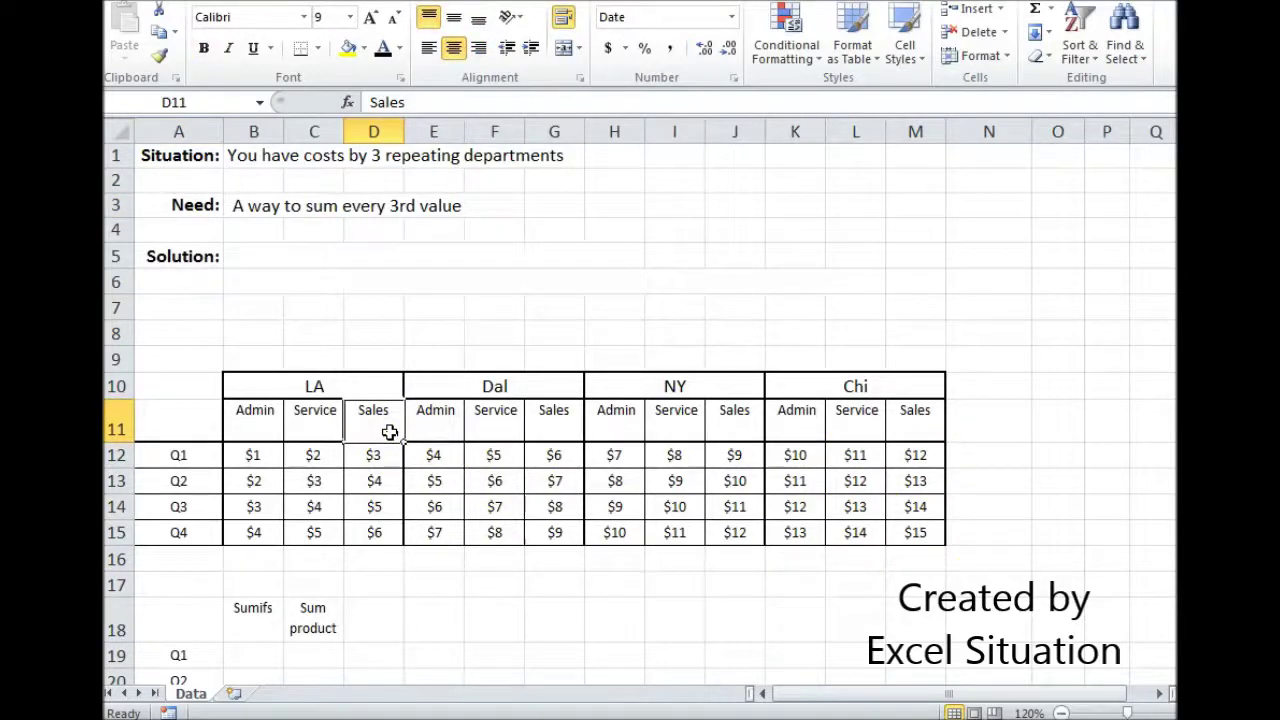
{"action": "left_click", "coordinate": [557, 418]}
{"action": "left_click", "coordinate": [722, 420]}
{"action": "left_click", "coordinate": [905, 425]}
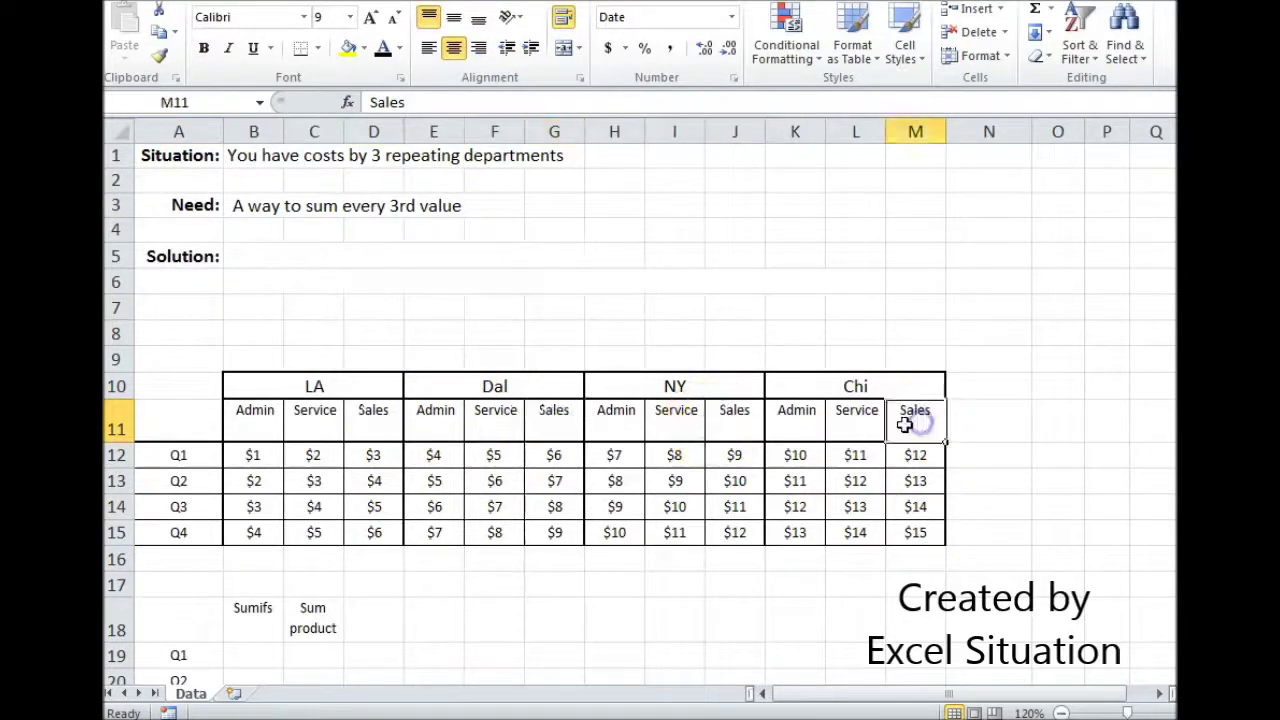
{"action": "left_click", "coordinate": [234, 662]}
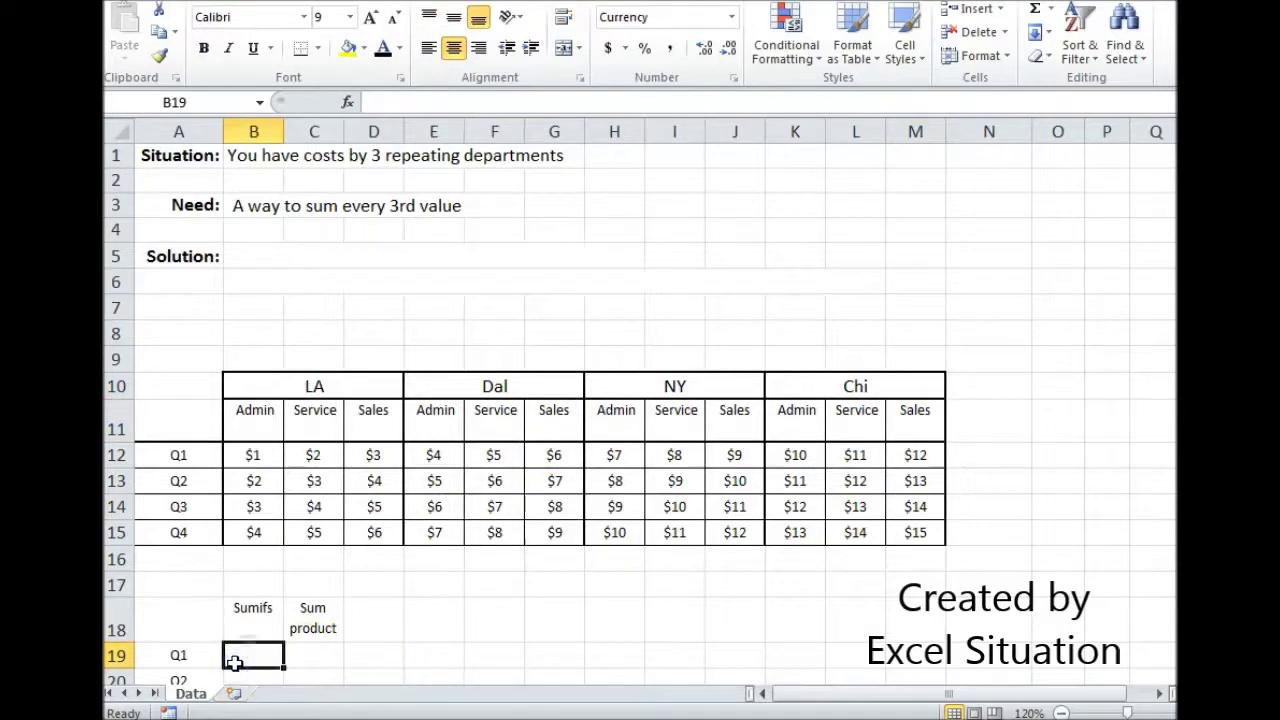
Enter =SUMIFS(B12:M12,$B$11:$M$11,"Sales") in B19, giving a Q1 Sales total of $30.
{"action": "type", "text": "=sum"}
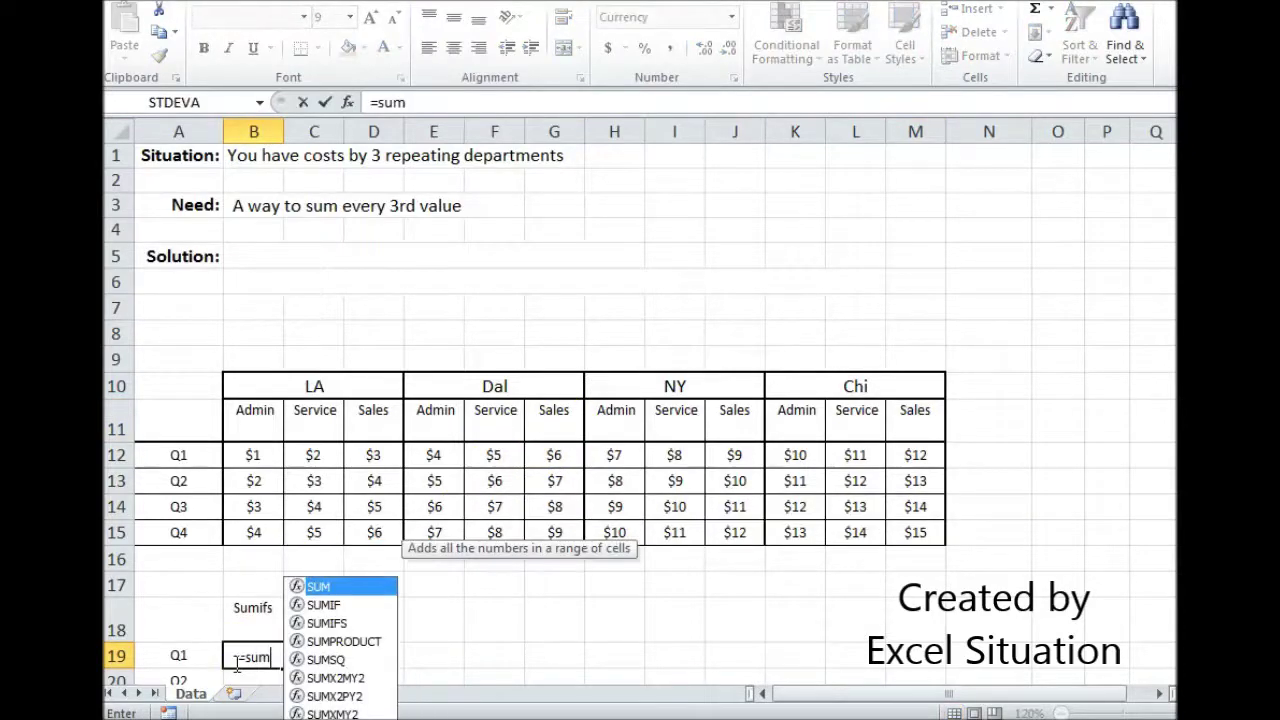
{"action": "type", "text": "i"}
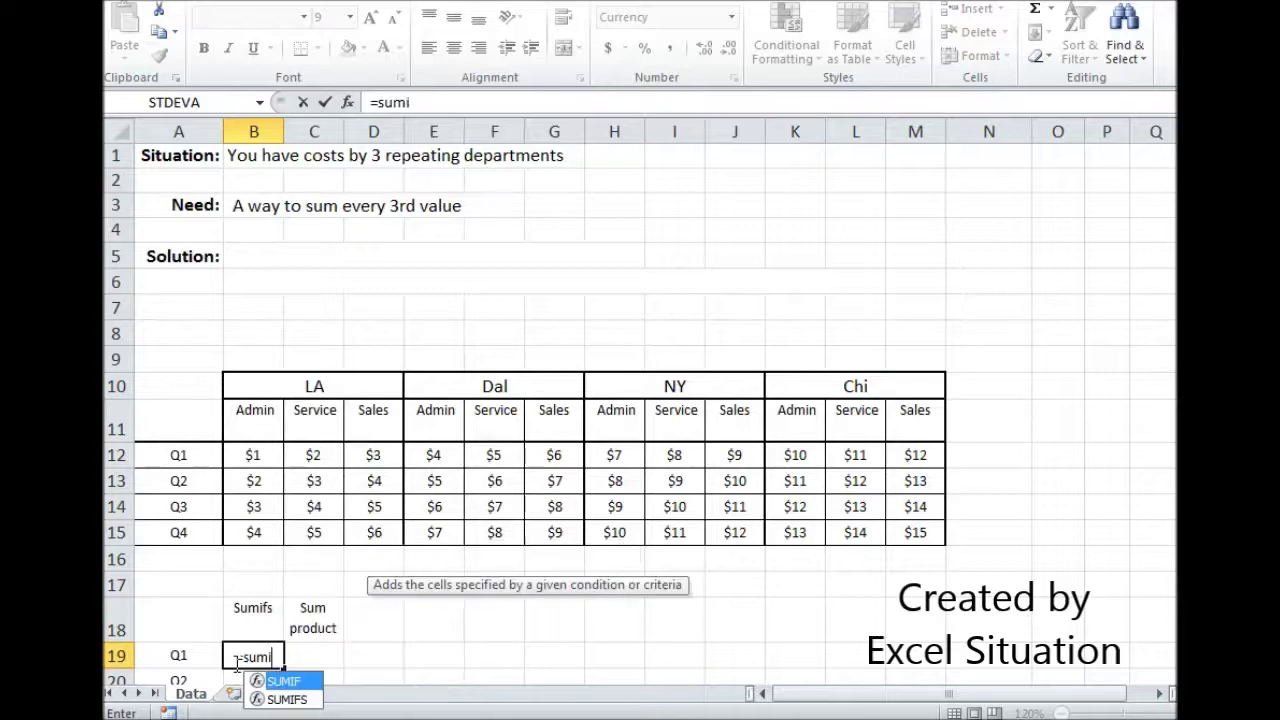
{"action": "type", "text": "fs("}
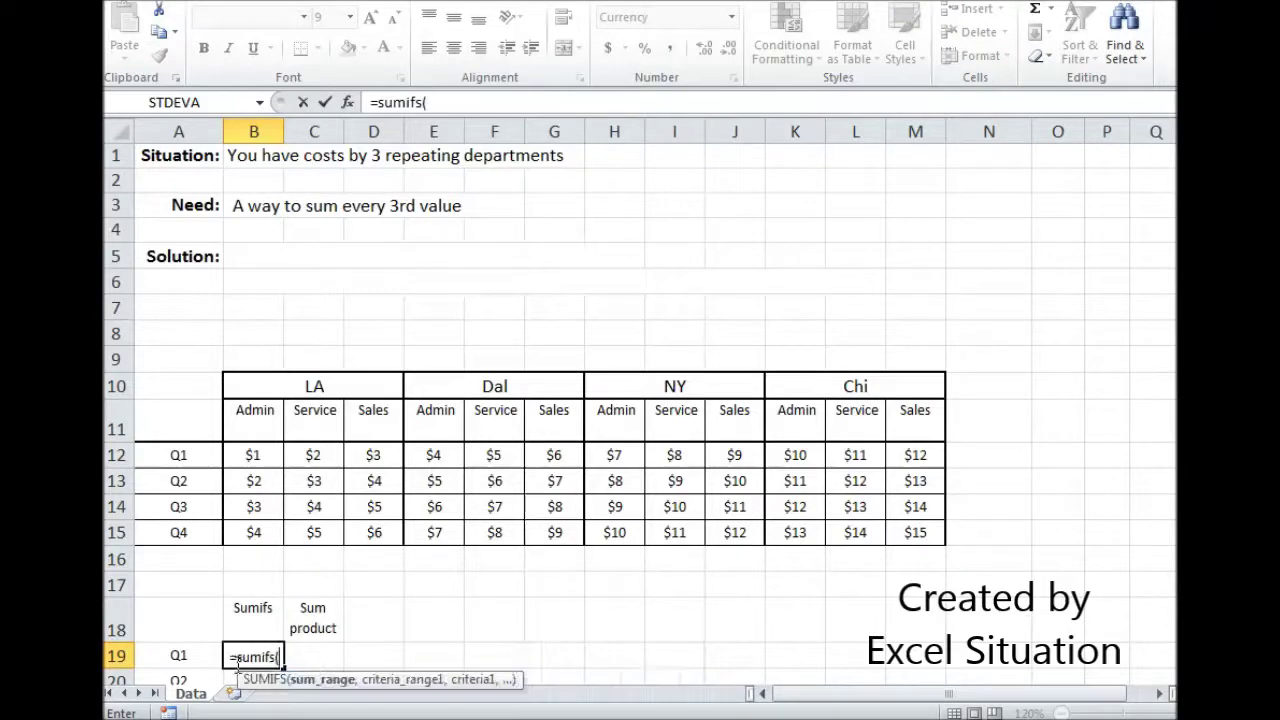
{"action": "left_click", "coordinate": [347, 102]}
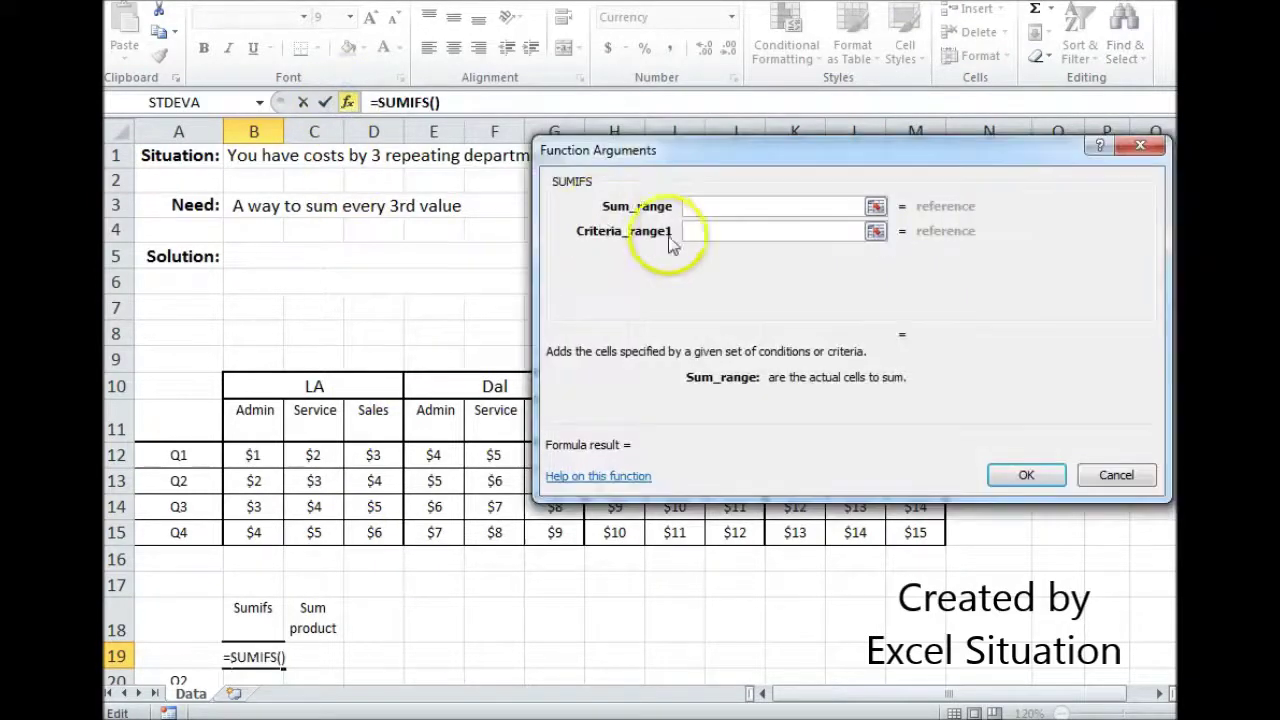
{"action": "left_click_drag", "start_coordinate": [253, 455], "coordinate": [914, 455]}
{"action": "left_click", "coordinate": [700, 231]}
{"action": "left_click_drag", "start_coordinate": [254, 427], "coordinate": [912, 425]}
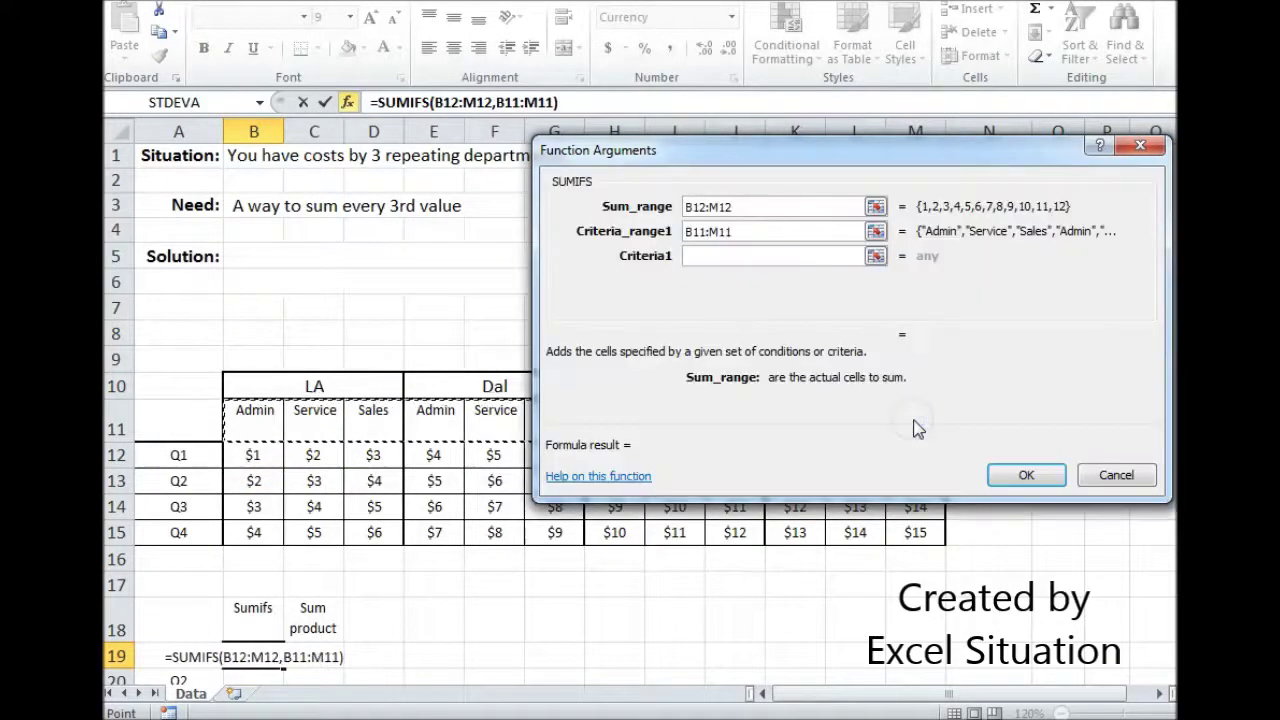
{"action": "key", "text": "F4"}
{"action": "left_click", "coordinate": [715, 255]}
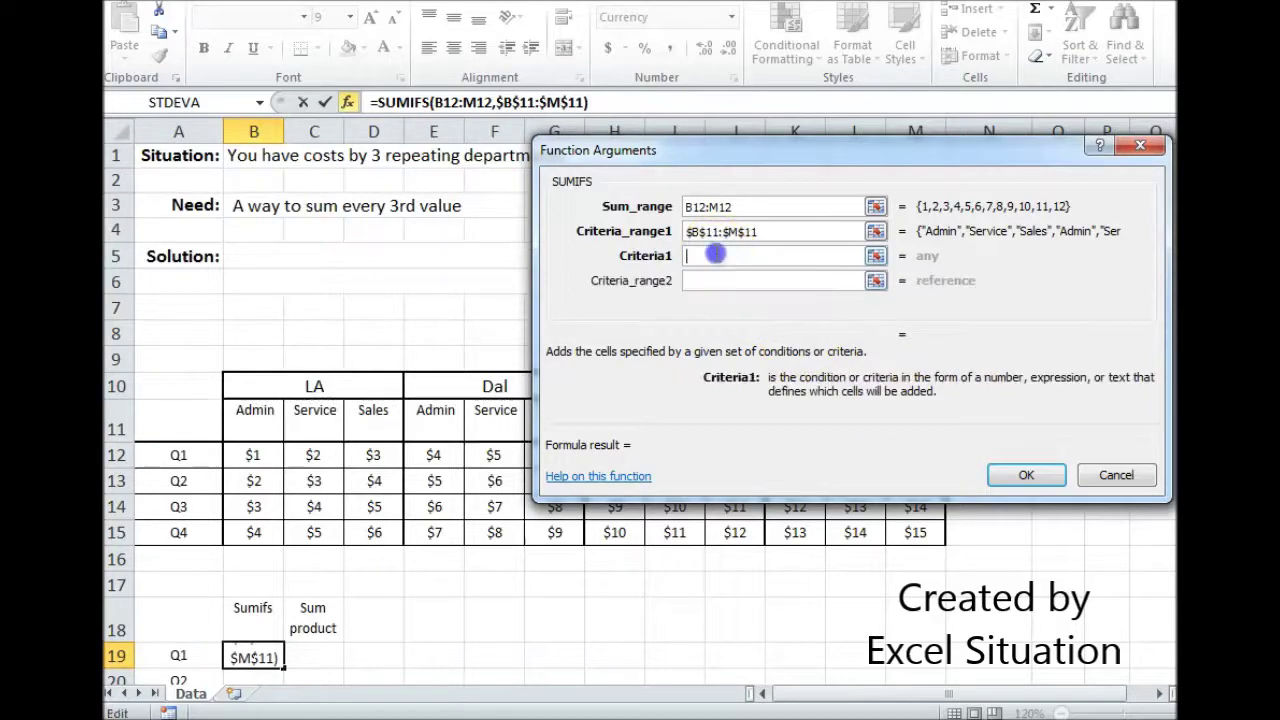
{"action": "type", "text": "\"Sales\""}
{"action": "key", "text": "Return"}
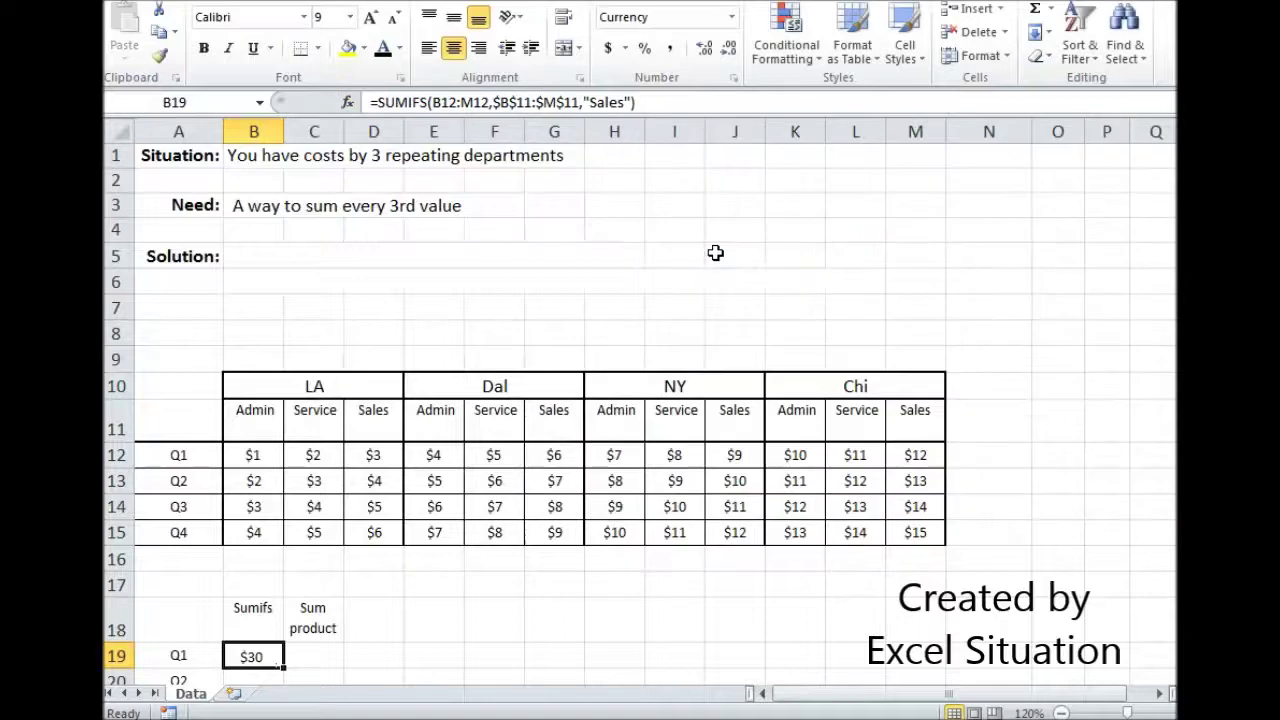
{"action": "left_click", "coordinate": [375, 455]}
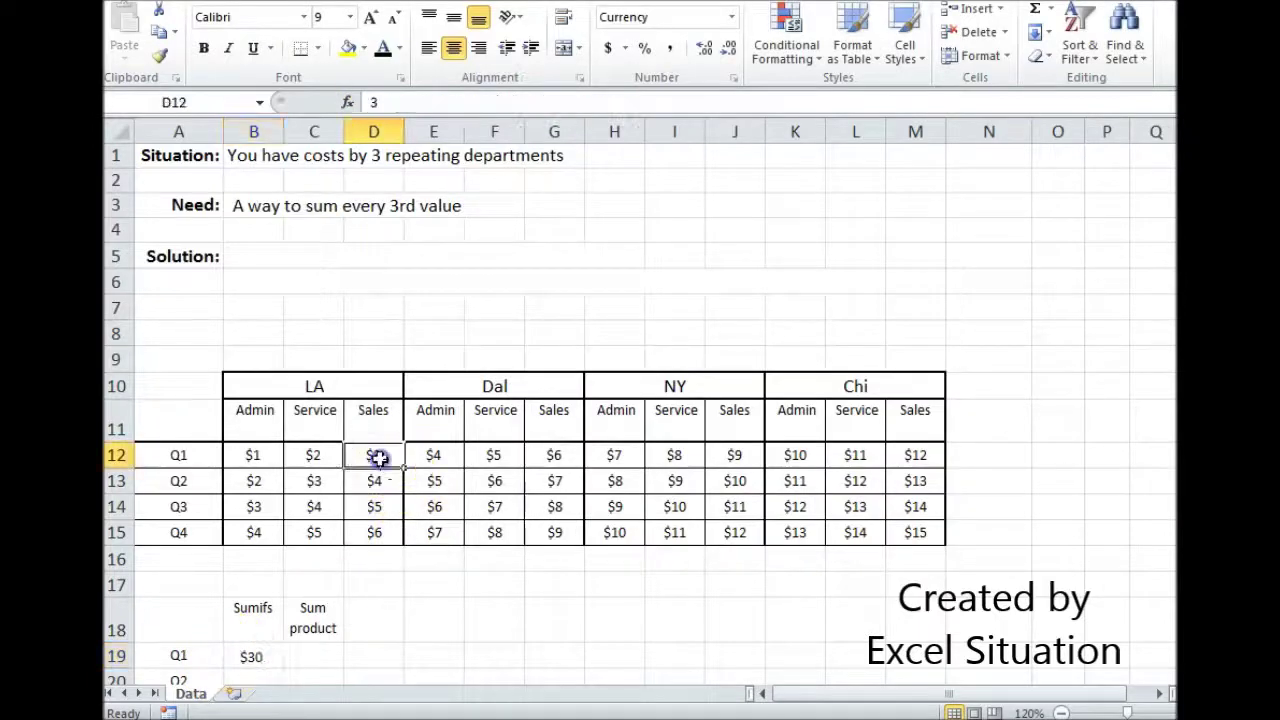
{"action": "left_click", "coordinate": [545, 455], "text": "ctrl"}
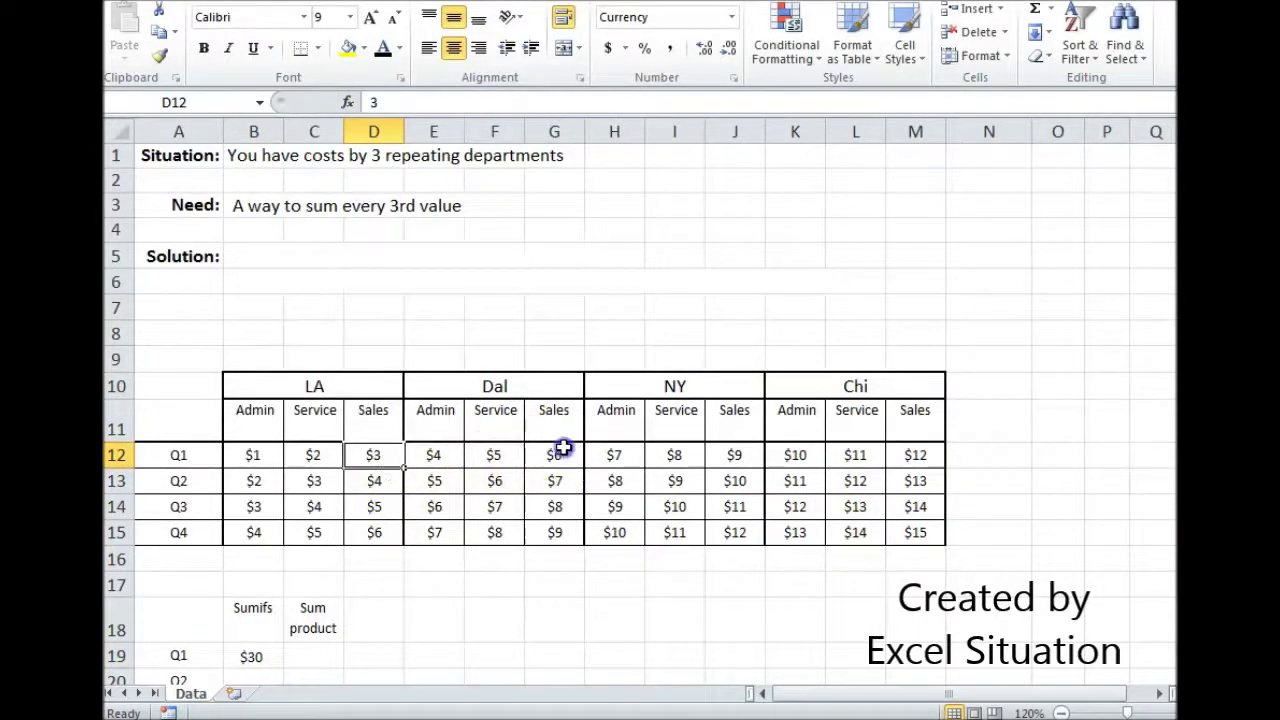
{"action": "left_click", "coordinate": [730, 455], "text": "ctrl"}
{"action": "left_click", "coordinate": [912, 455], "text": "ctrl"}
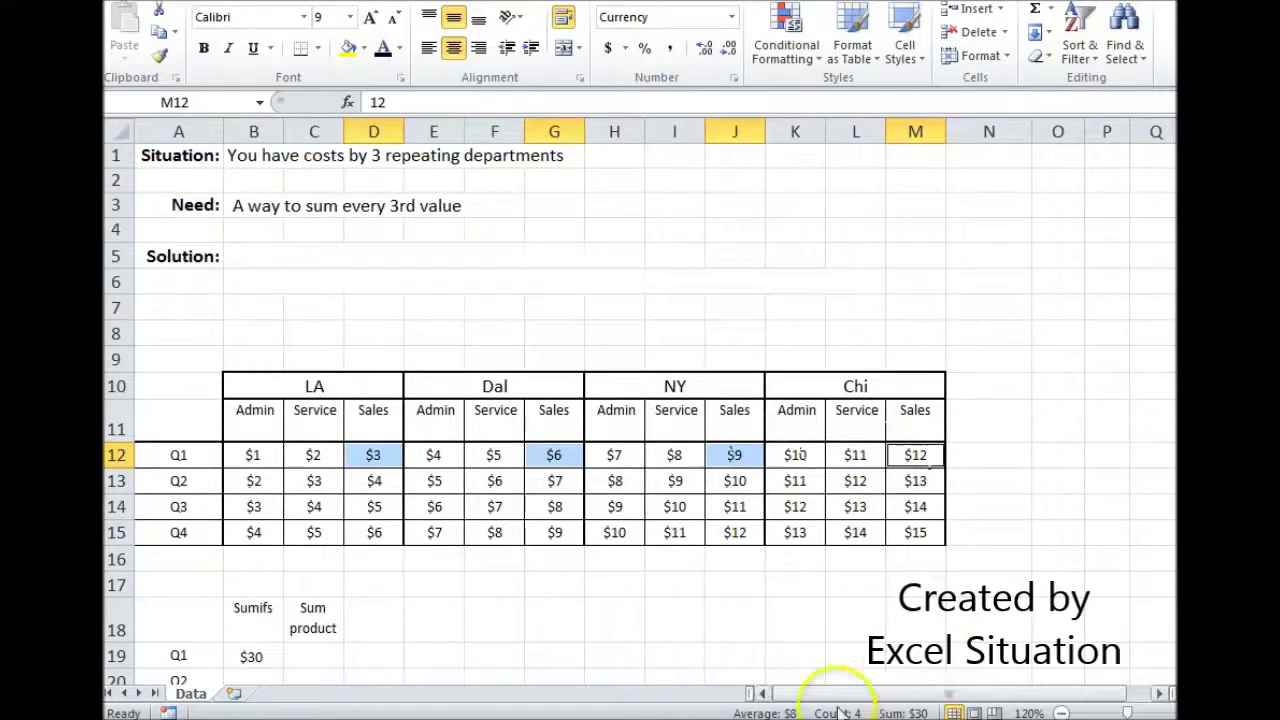
{"action": "left_click", "coordinate": [252, 657]}
{"action": "scroll", "coordinate": [318, 651], "scroll_direction": "down", "scroll_amount": 2}
{"action": "left_click_drag", "start_coordinate": [284, 517], "coordinate": [300, 611]}
{"action": "scroll", "coordinate": [300, 611], "scroll_direction": "up", "scroll_amount": 2}
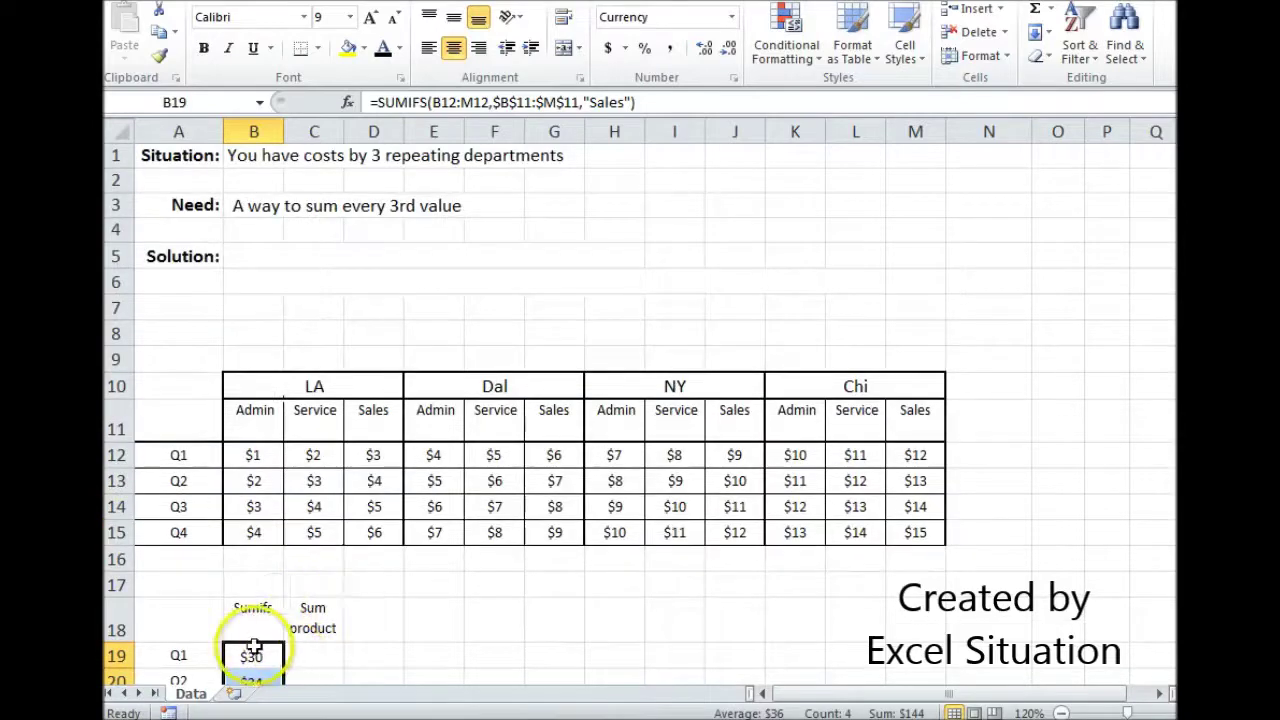
{"action": "left_click", "coordinate": [385, 420]}
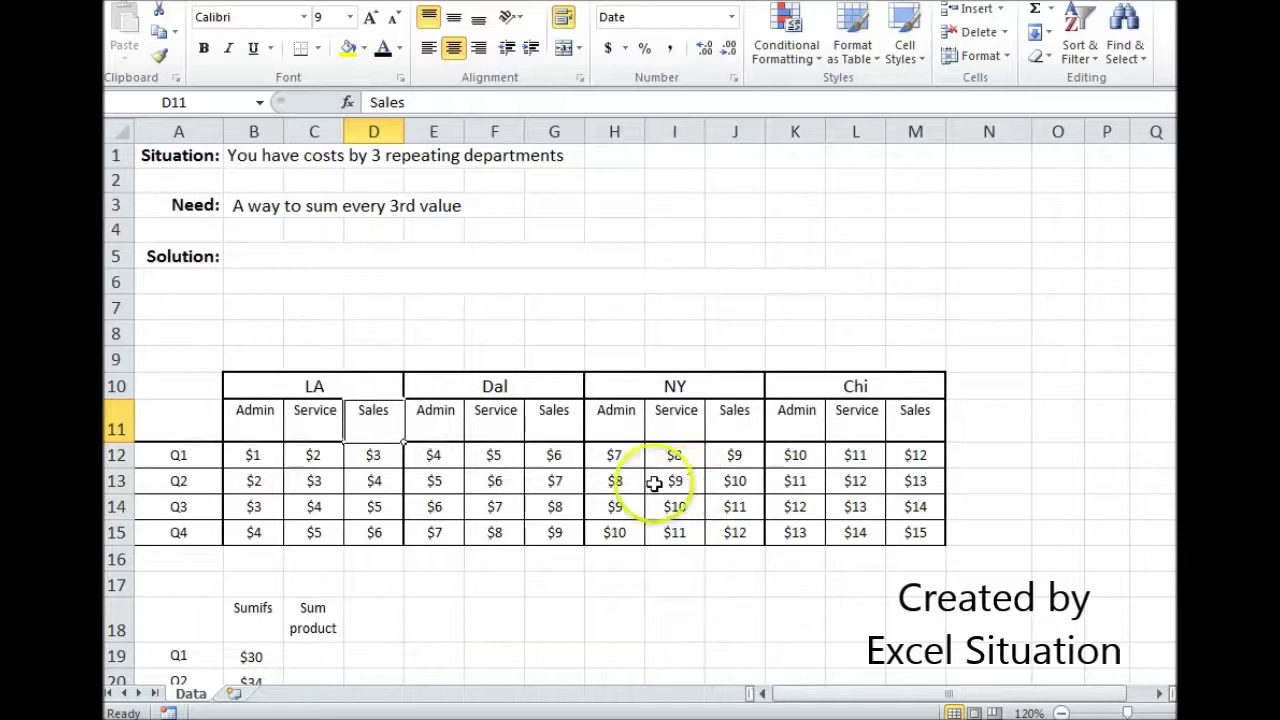
{"action": "left_click", "coordinate": [558, 425]}
{"action": "left_click", "coordinate": [733, 425]}
{"action": "left_click", "coordinate": [910, 425]}
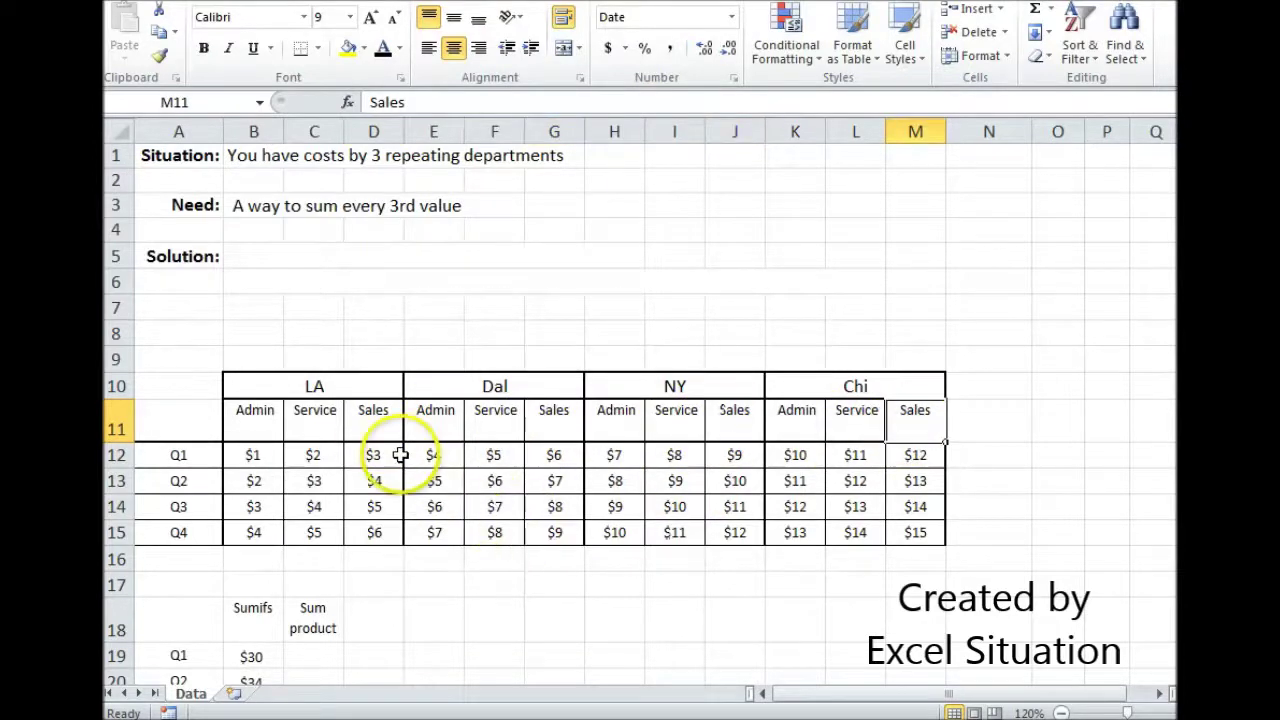
{"action": "left_click", "coordinate": [378, 418]}
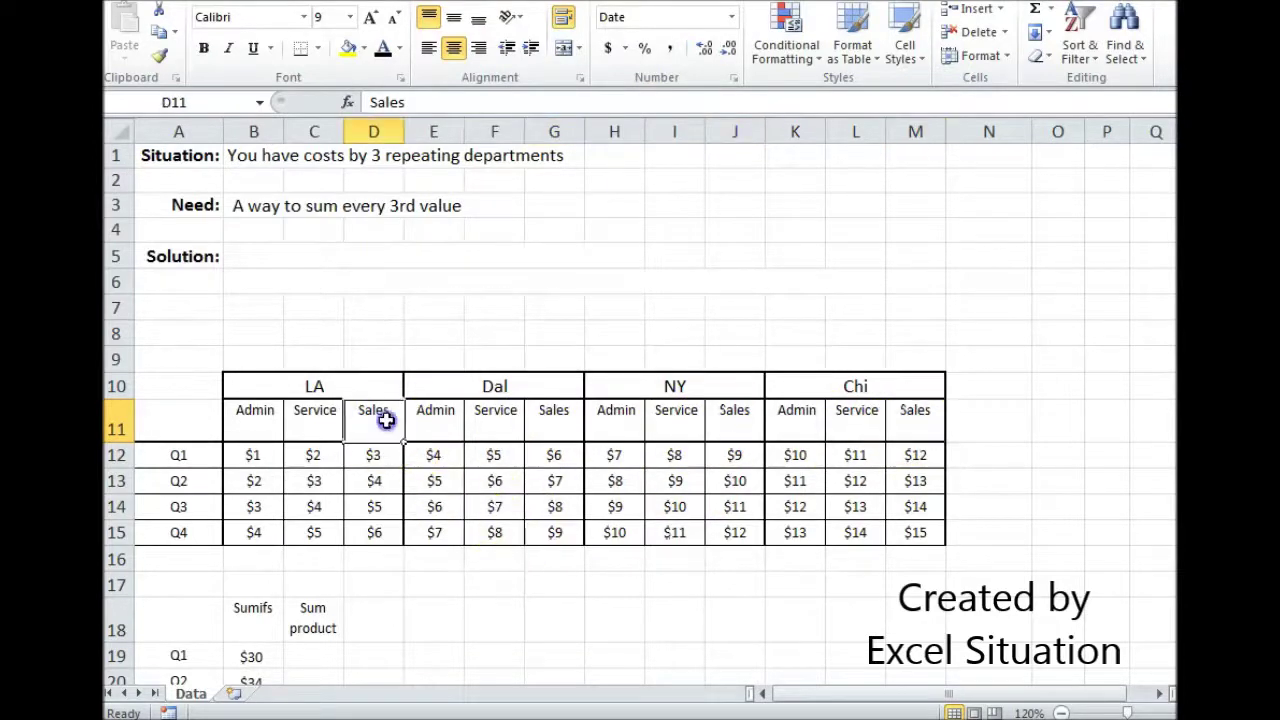
{"action": "left_click", "coordinate": [560, 418]}
{"action": "left_click", "coordinate": [748, 420]}
{"action": "left_click", "coordinate": [915, 420]}
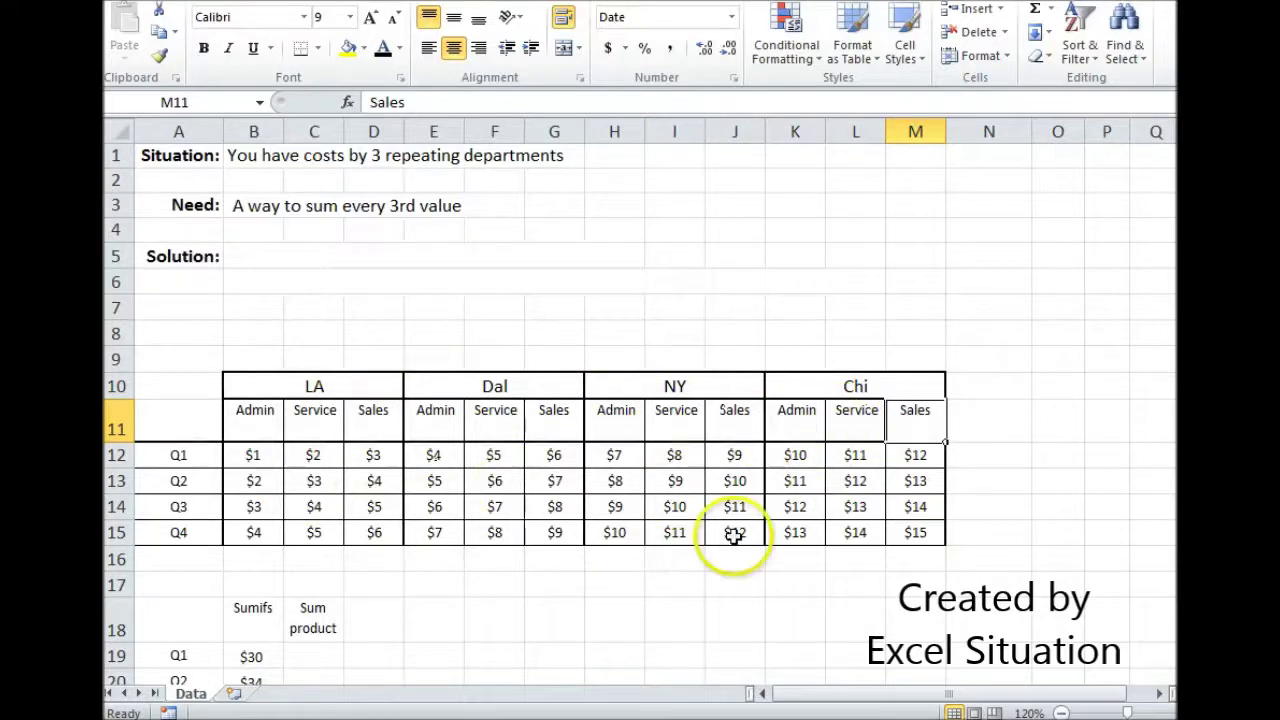
{"action": "left_click", "coordinate": [255, 657]}
{"action": "left_click", "coordinate": [370, 418]}
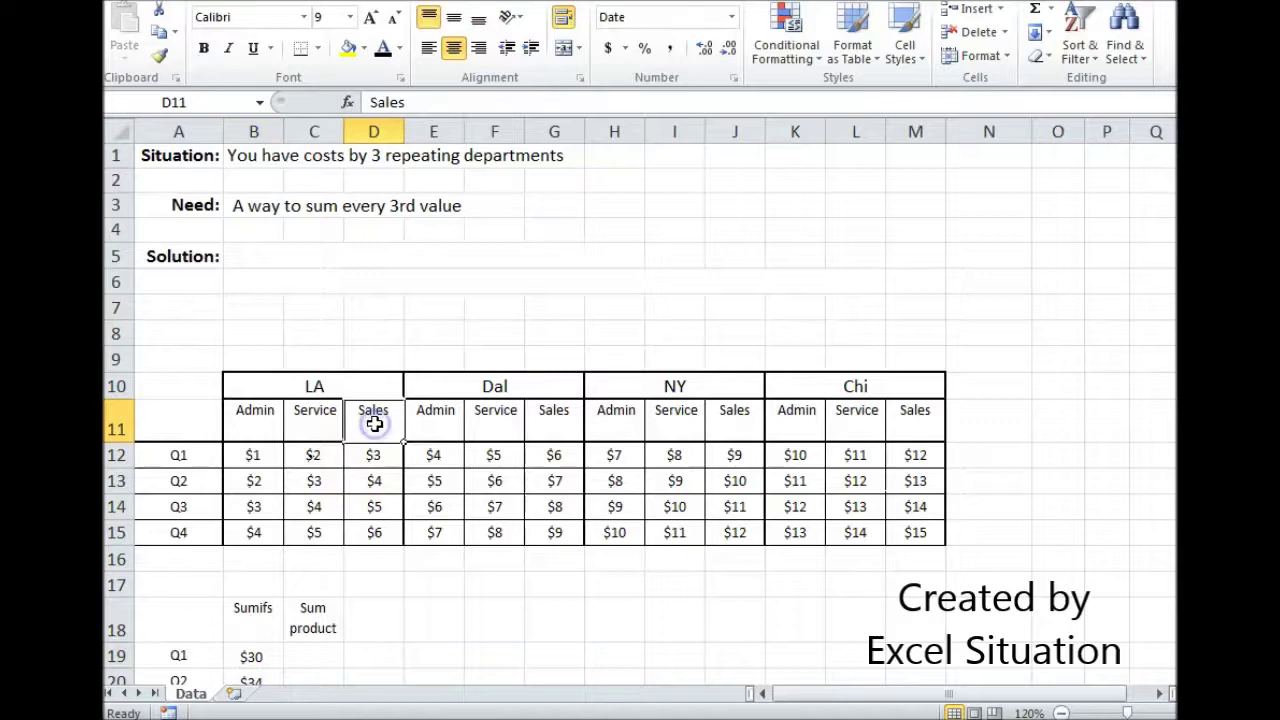
{"action": "left_click", "coordinate": [323, 391]}
{"action": "left_click", "coordinate": [366, 419]}
{"action": "left_click", "coordinate": [494, 393]}
{"action": "left_click", "coordinate": [578, 425]}
{"action": "left_click", "coordinate": [686, 382]}
{"action": "left_click", "coordinate": [758, 425]}
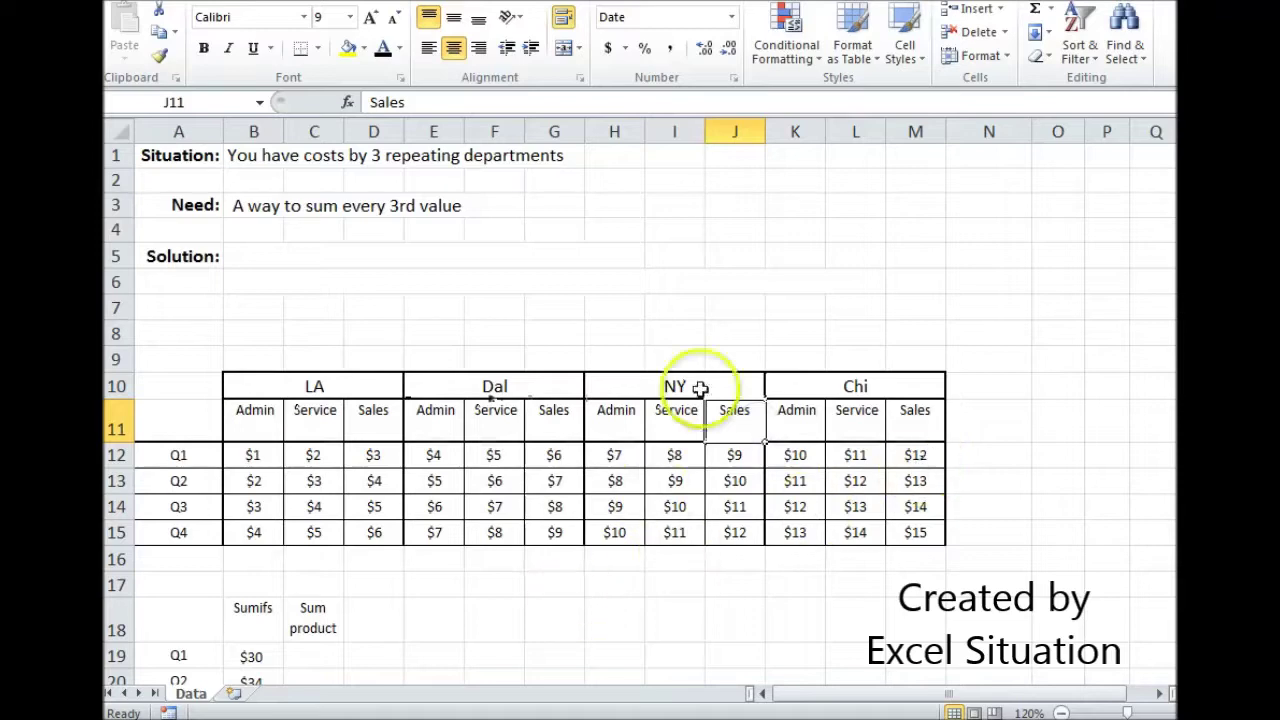
{"action": "left_click", "coordinate": [340, 652]}
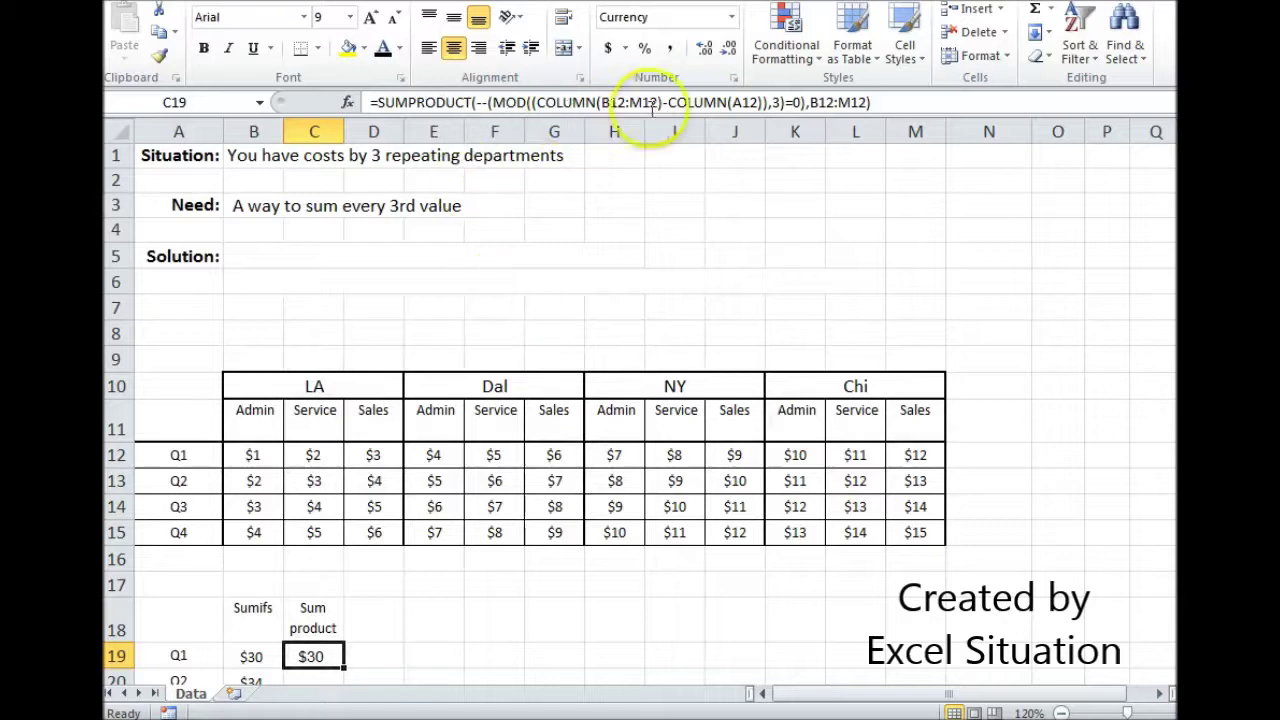
Step through the Q1 values in row 12 from B12 to M12, checking J12:K12's sum.
{"action": "left_click", "coordinate": [253, 455]}
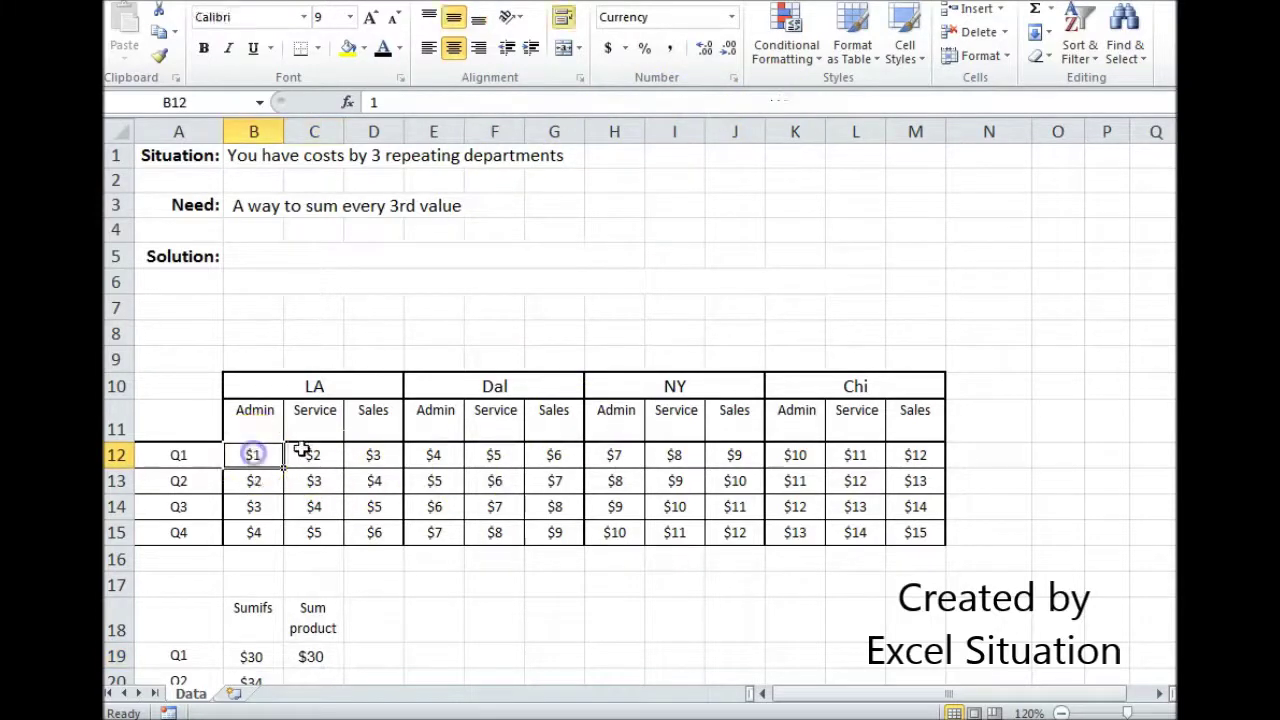
{"action": "left_click", "coordinate": [372, 455]}
{"action": "left_click", "coordinate": [430, 455]}
{"action": "left_click", "coordinate": [494, 455]}
{"action": "left_click", "coordinate": [554, 455]}
{"action": "left_click", "coordinate": [614, 455]}
{"action": "left_click", "coordinate": [674, 455]}
{"action": "left_click_drag", "start_coordinate": [734, 455], "coordinate": [812, 452]}
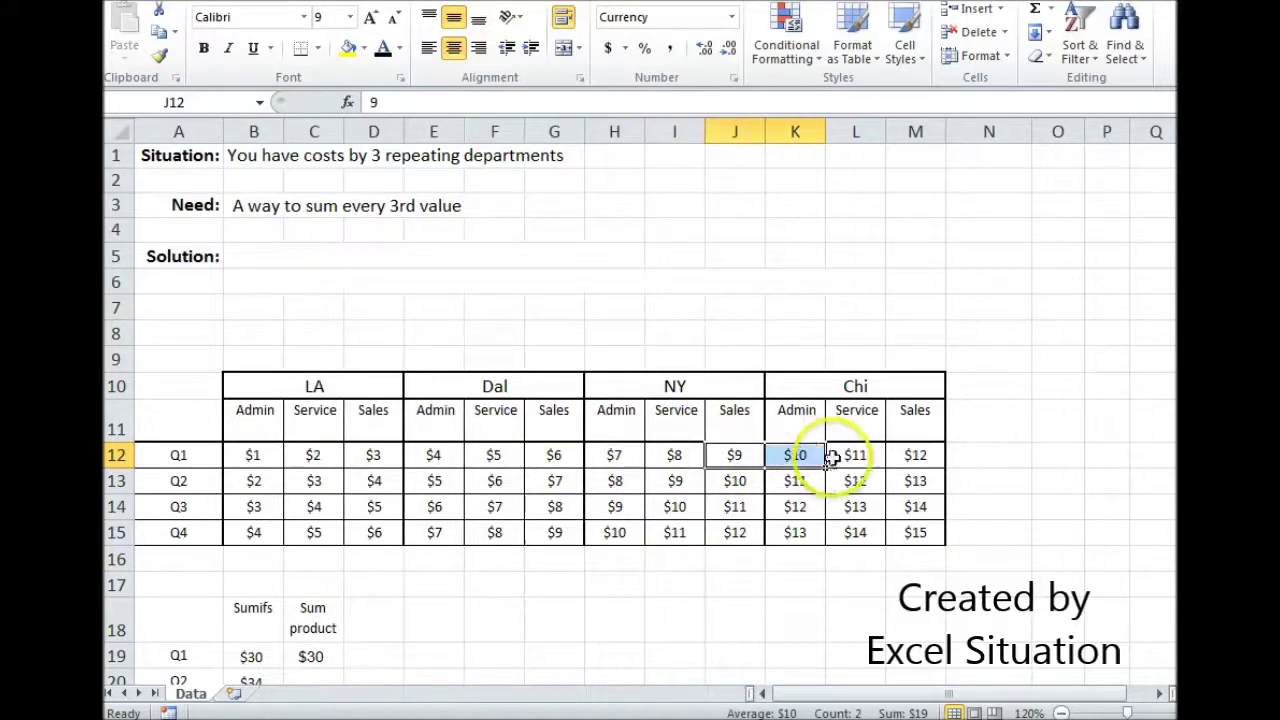
{"action": "left_click", "coordinate": [855, 455]}
{"action": "left_click", "coordinate": [905, 452]}
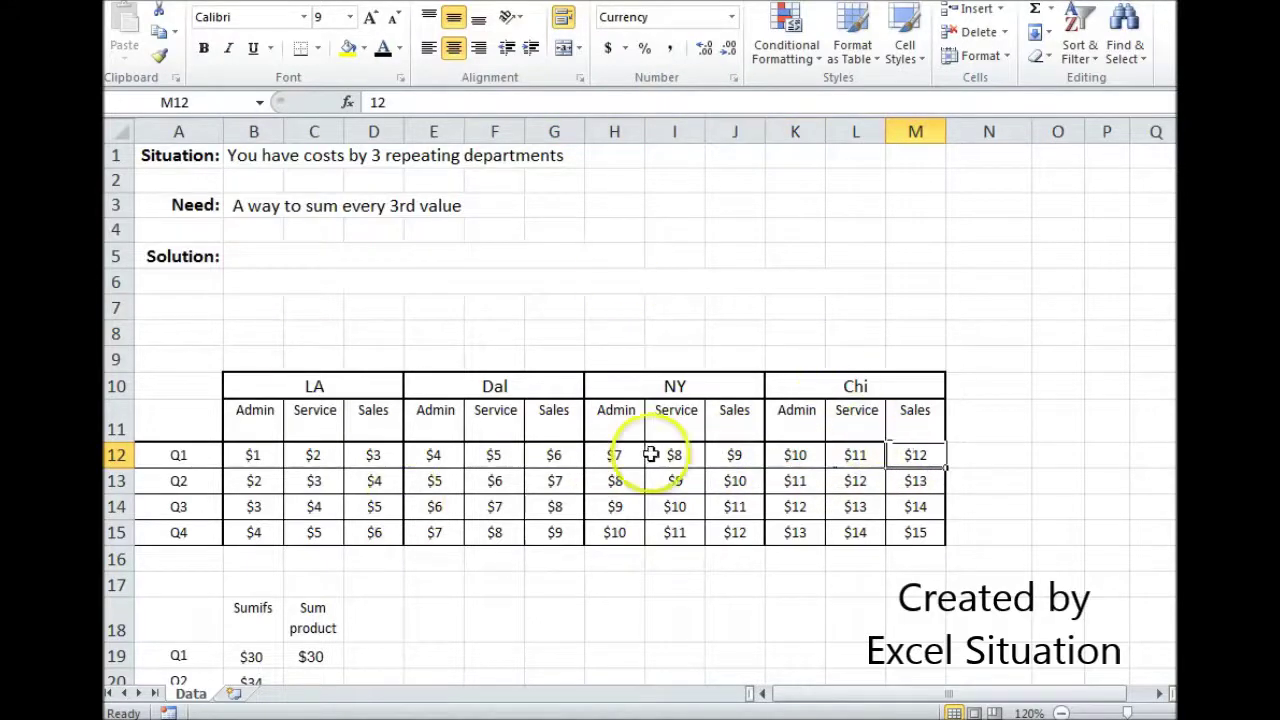
Compare C19's SUMPRODUCT formula with the Q1 row, counting columns from C12 to M12.
{"action": "left_click", "coordinate": [318, 655]}
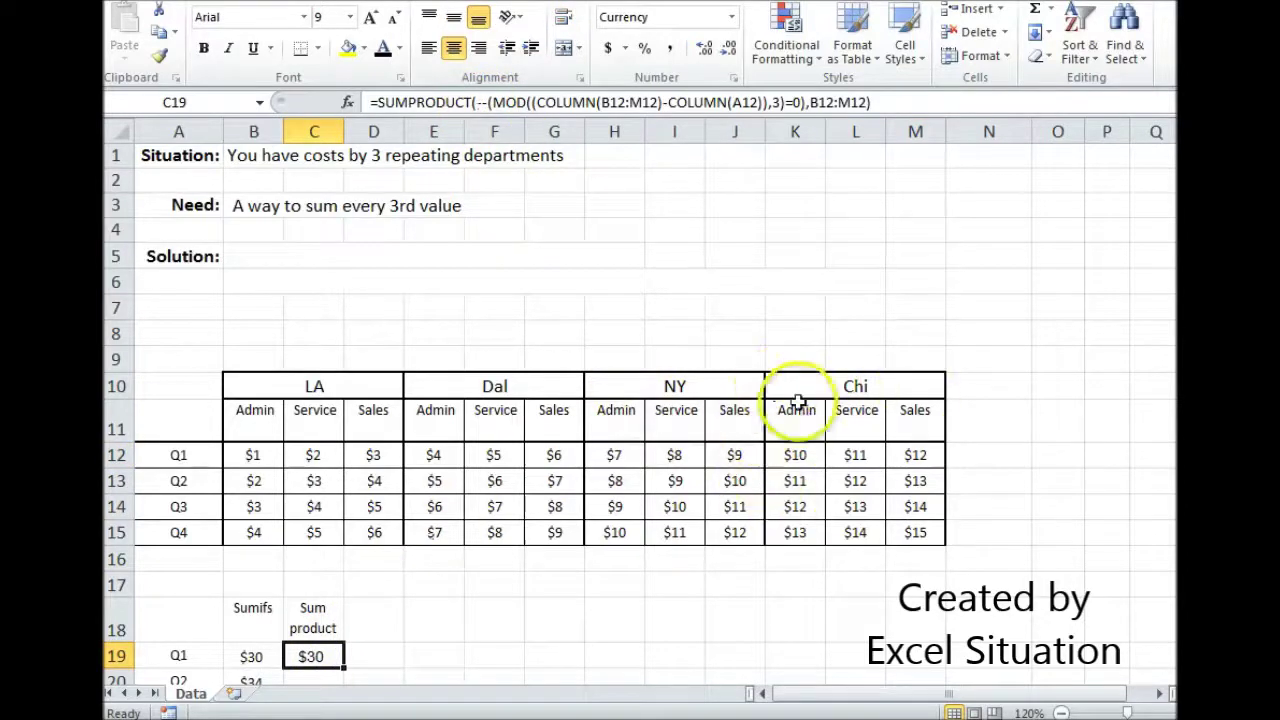
{"action": "left_click", "coordinate": [316, 455]}
{"action": "left_click", "coordinate": [362, 456]}
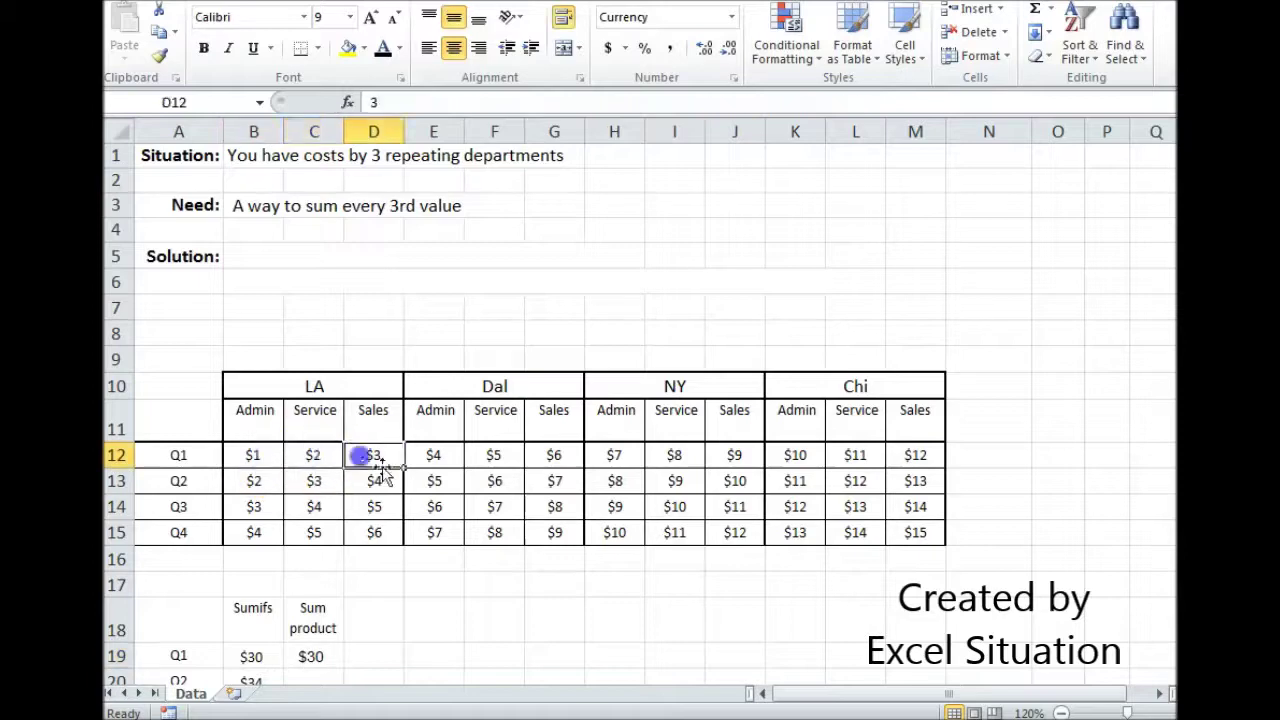
{"action": "left_click", "coordinate": [444, 455]}
{"action": "left_click", "coordinate": [500, 455]}
{"action": "left_click", "coordinate": [554, 455]}
{"action": "left_click", "coordinate": [614, 455]}
{"action": "left_click", "coordinate": [674, 455]}
{"action": "left_click", "coordinate": [735, 455]}
{"action": "left_click", "coordinate": [792, 455]}
{"action": "left_click", "coordinate": [850, 455]}
{"action": "left_click", "coordinate": [907, 452]}
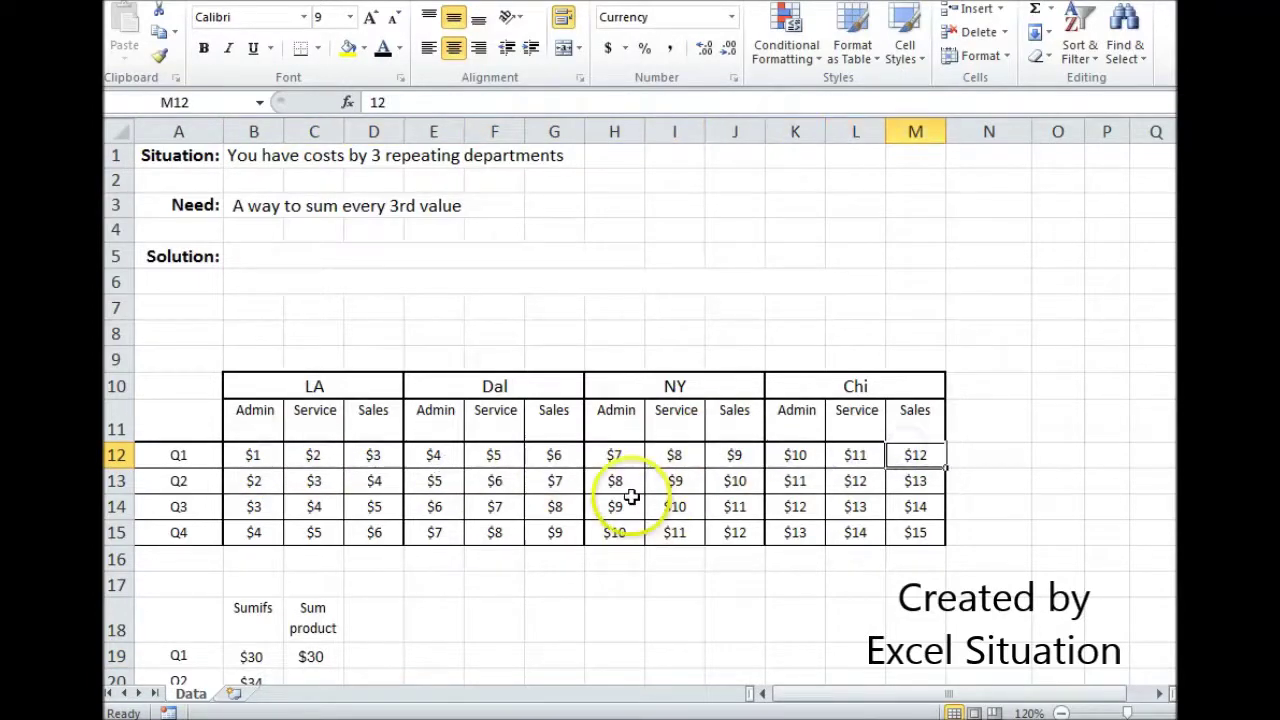
{"action": "left_click", "coordinate": [316, 656]}
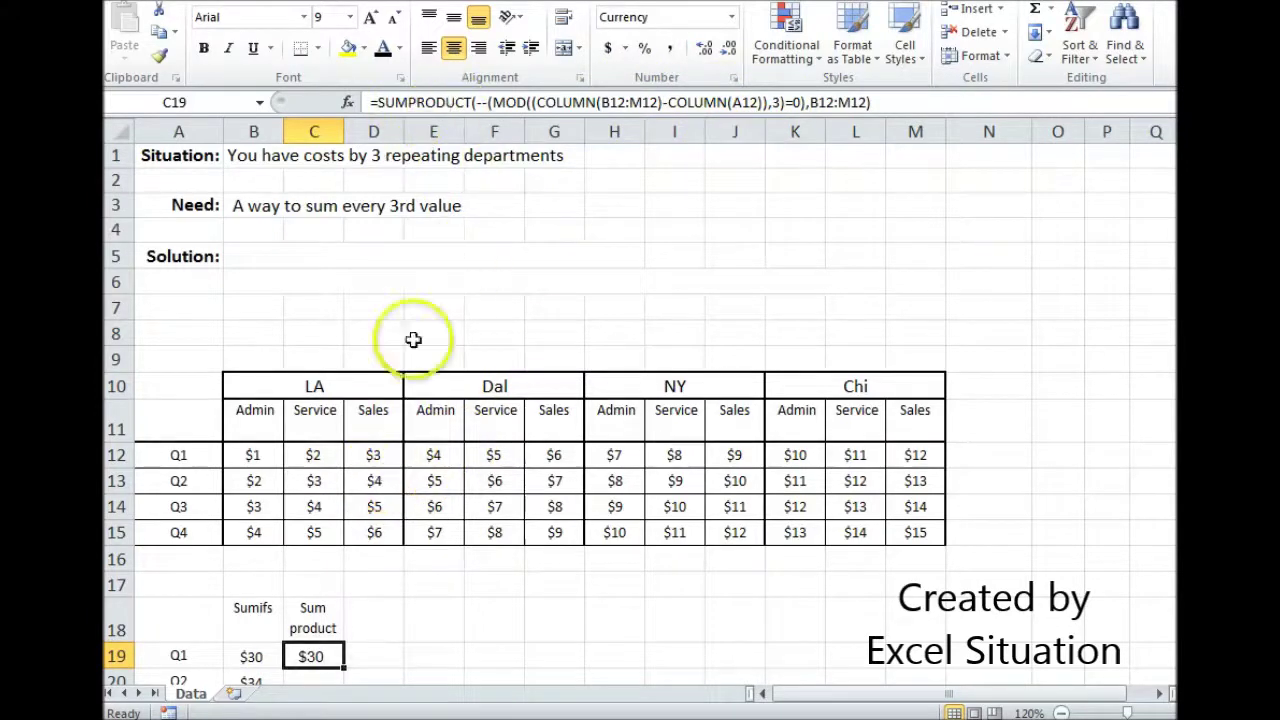
Point out the Q1 Sales values in D12, G12, J12 and M12.
{"action": "left_click", "coordinate": [365, 457]}
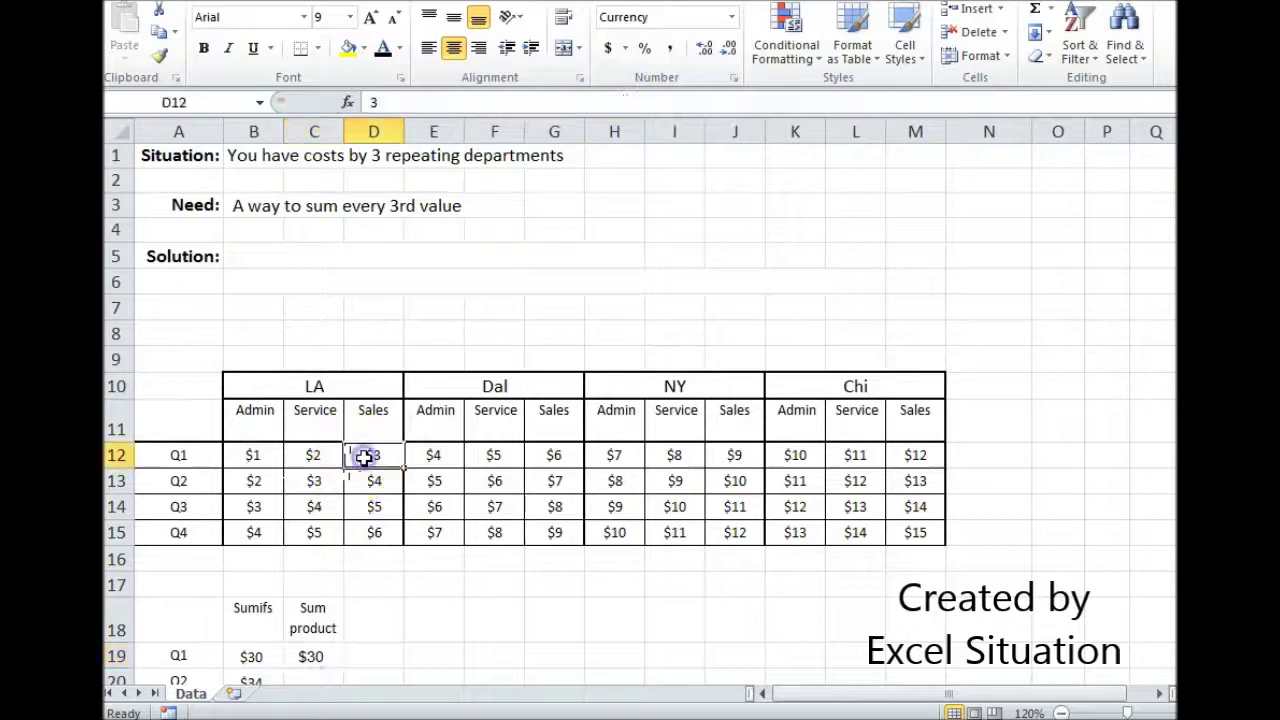
{"action": "left_click", "coordinate": [548, 455]}
{"action": "left_click", "coordinate": [737, 455]}
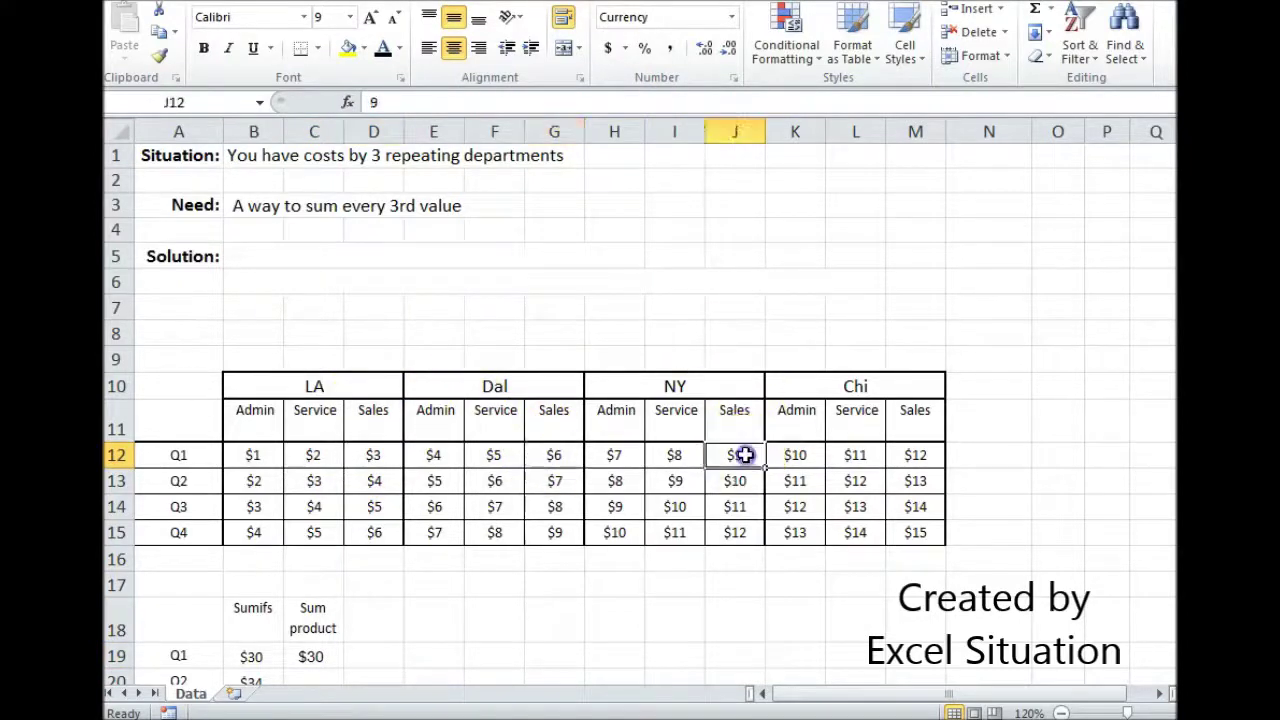
{"action": "left_click", "coordinate": [925, 458]}
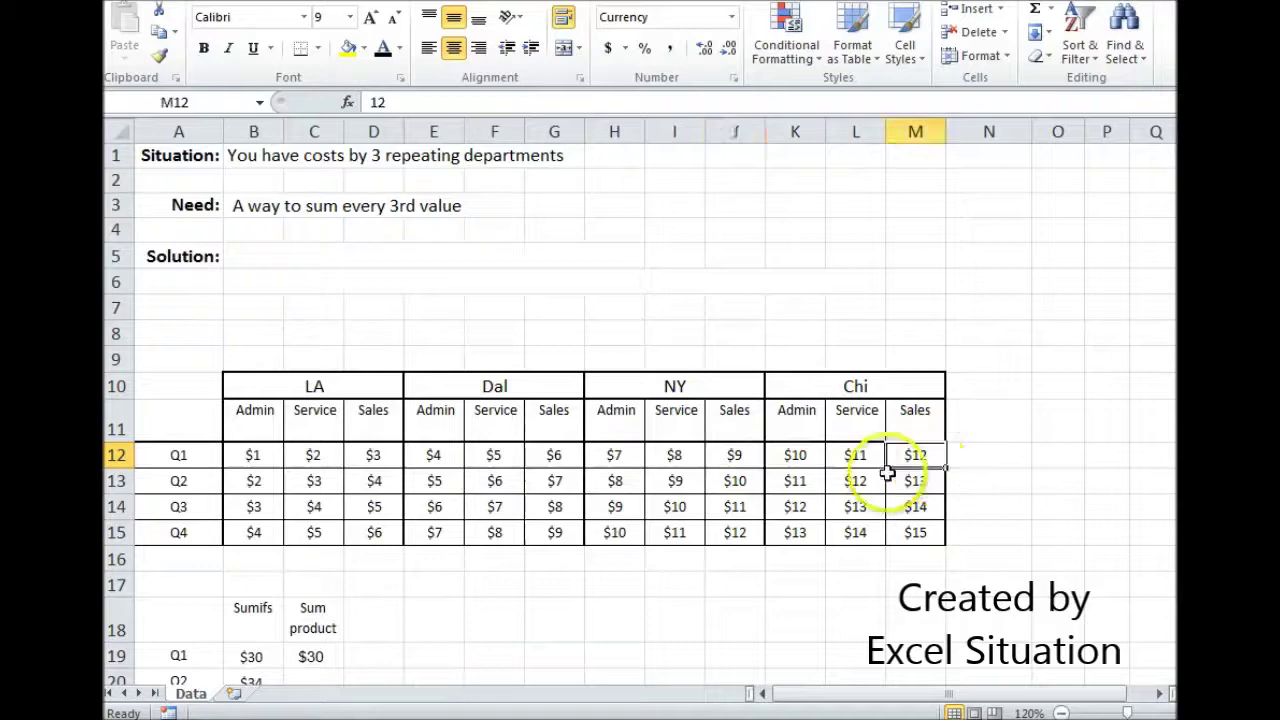
Fill the C19 SUMPRODUCT formula down to C22, giving $34, $38 and $42.
{"action": "left_click", "coordinate": [329, 656]}
{"action": "scroll", "coordinate": [500, 583], "scroll_direction": "down", "scroll_amount": 2}
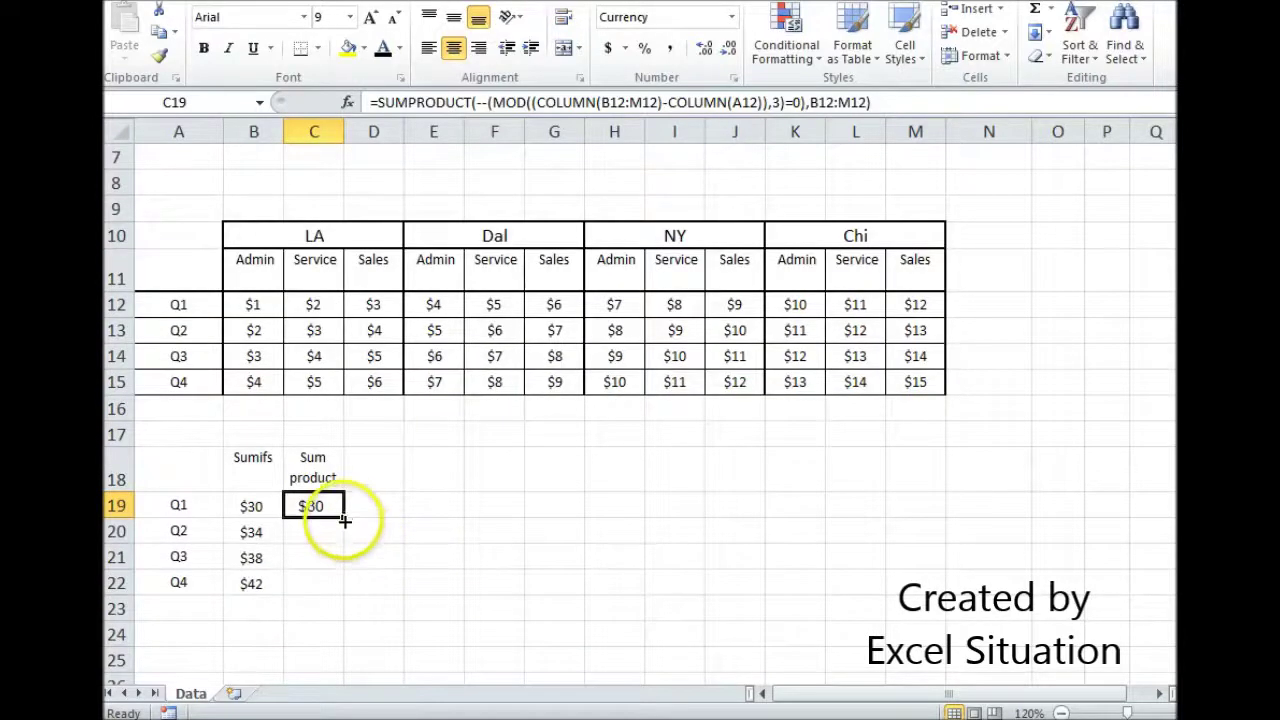
{"action": "left_click_drag", "start_coordinate": [344, 530], "coordinate": [331, 585]}
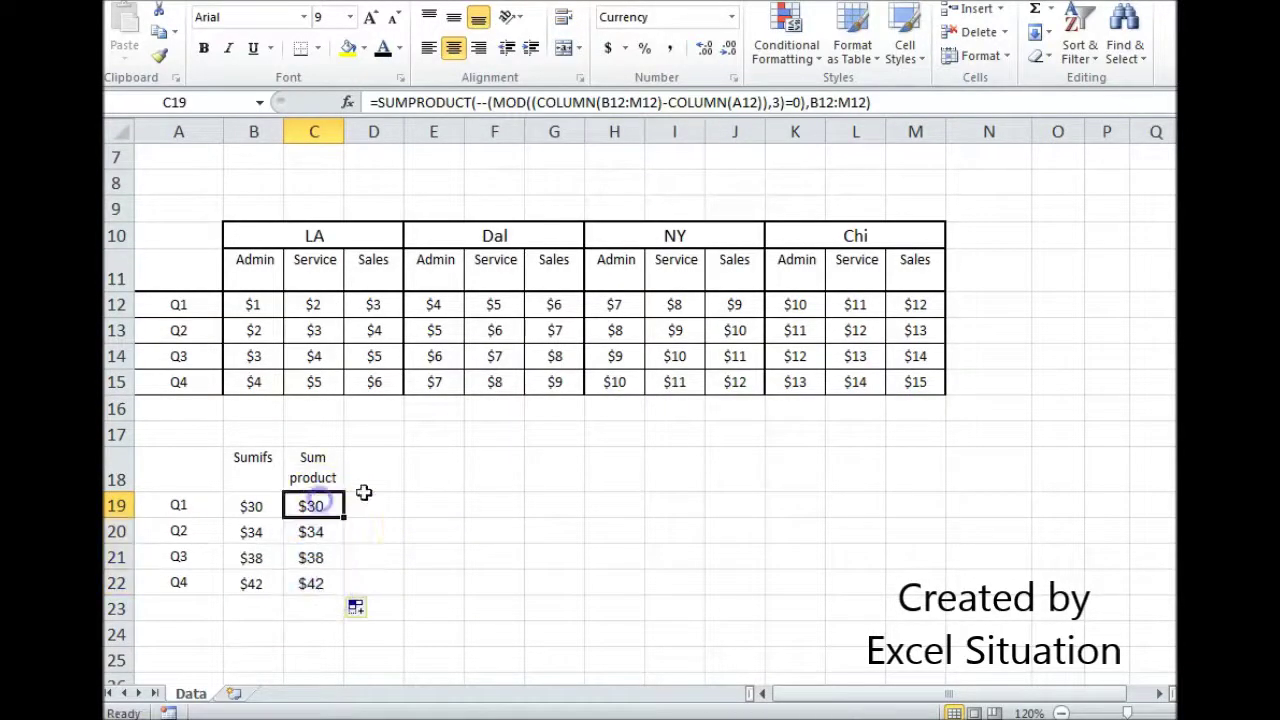
{"action": "scroll", "coordinate": [425, 535], "scroll_direction": "up", "scroll_amount": 2}
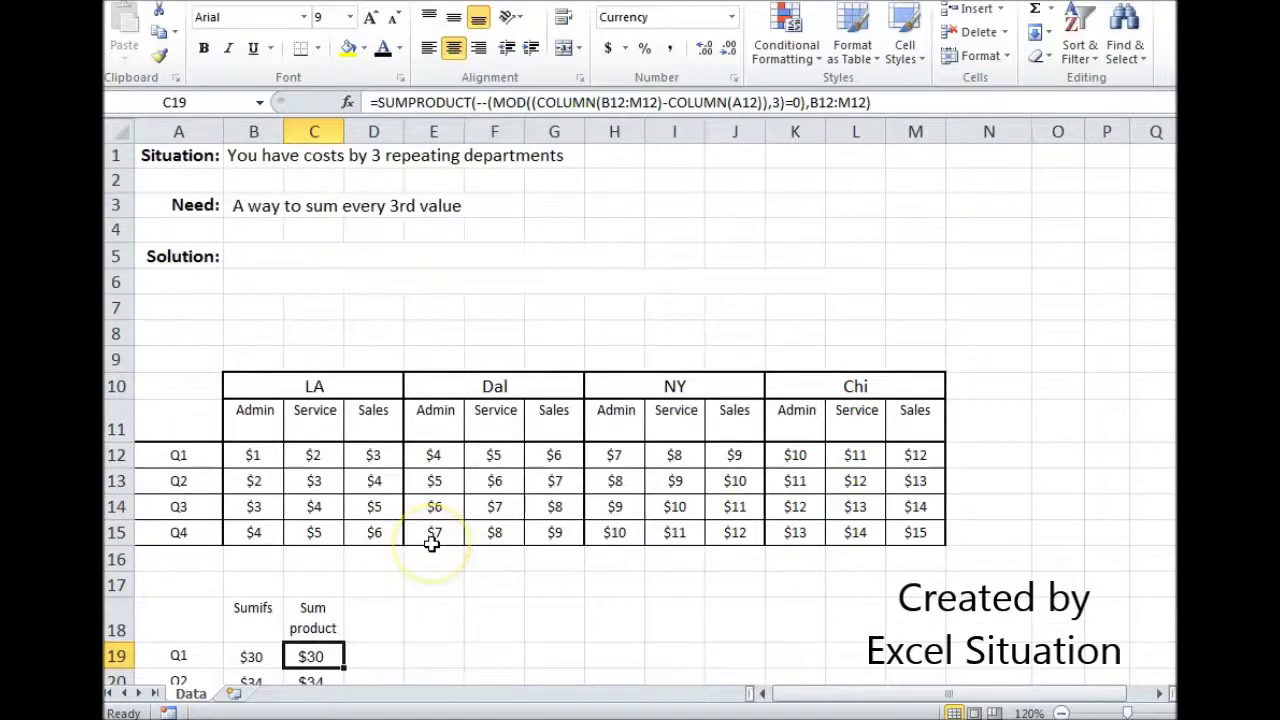